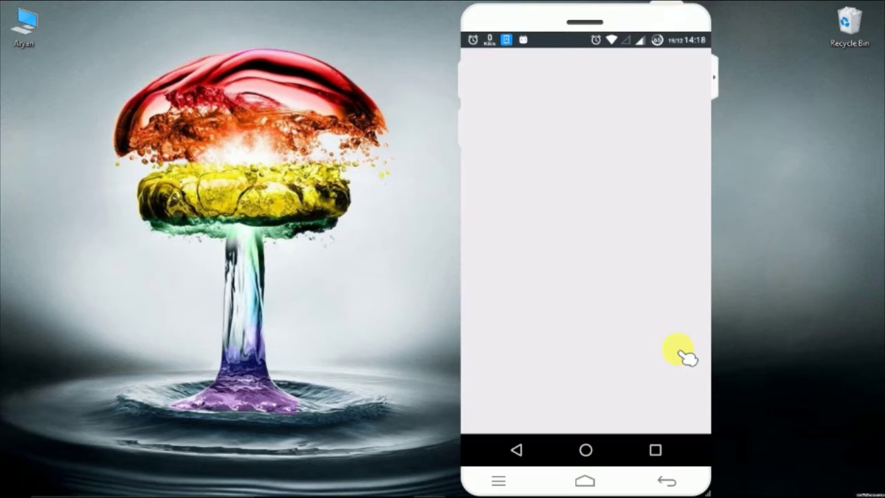
- Search the Play Store for "gboard"
text(gboar)
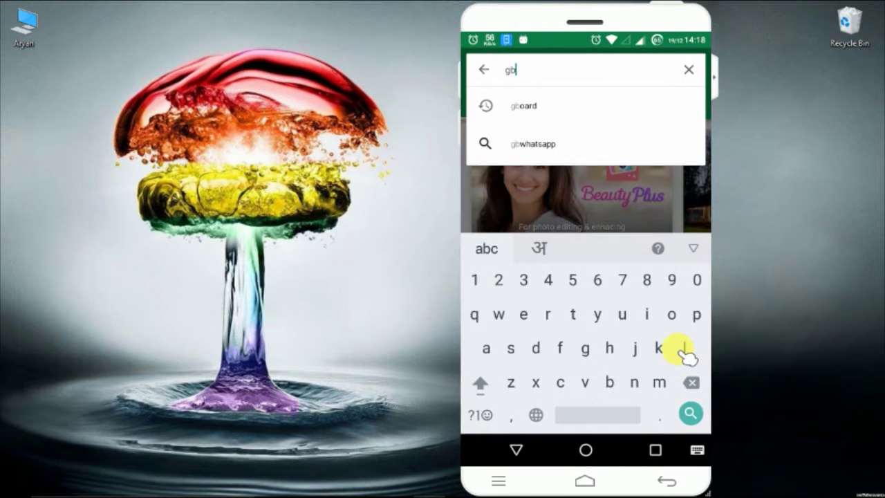
text(d)
key(Return)
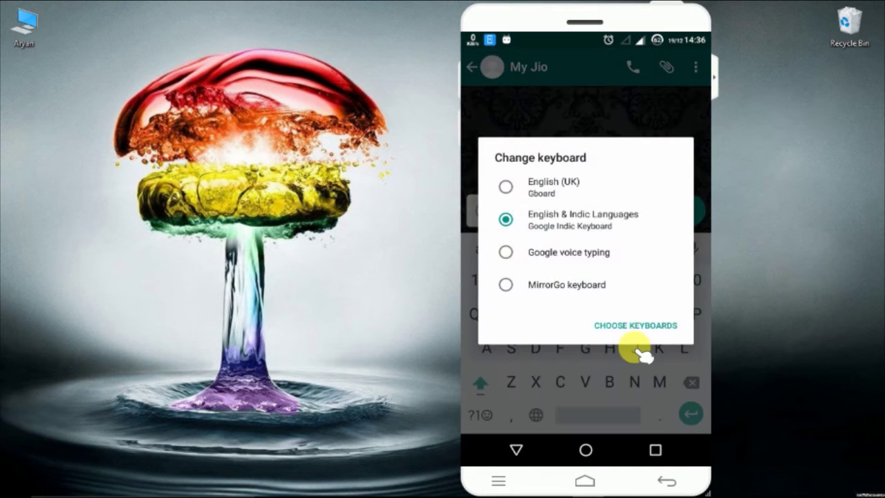
- Switch the input keyboard to Gboard English (UK) and send the message "Dominos pizza" in the WhatsApp chat
click(643, 354)
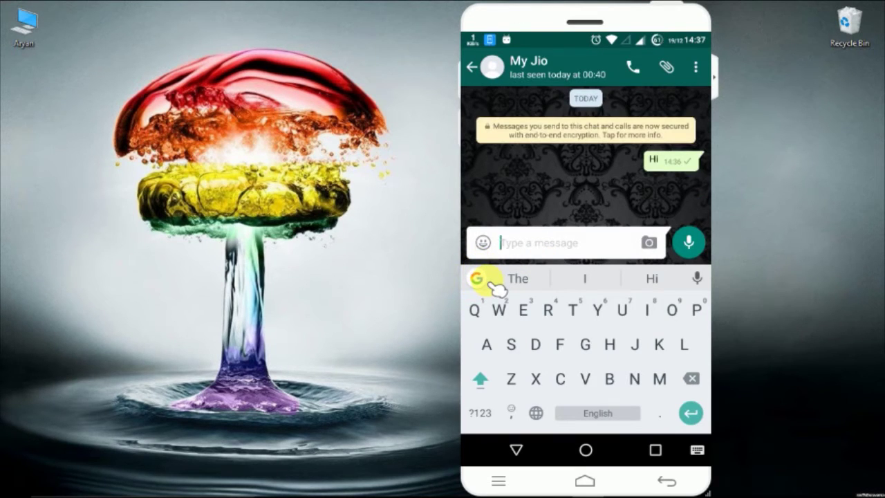
text(Don)
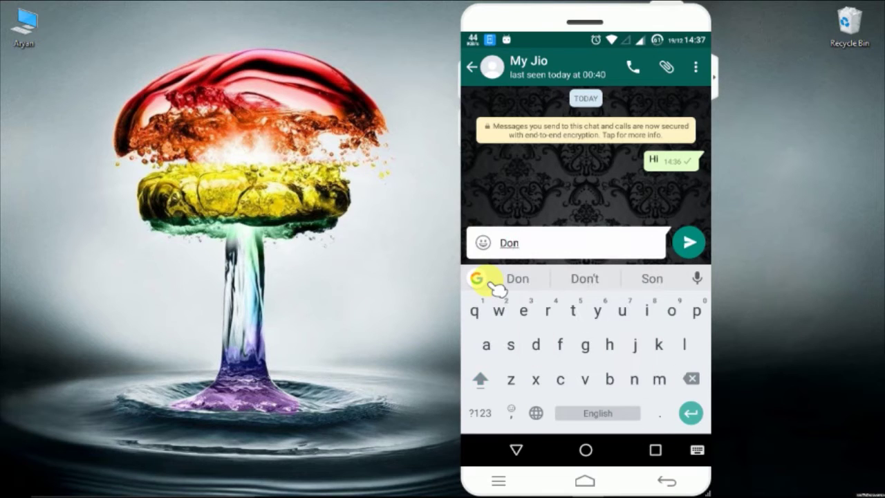
key(BackSpace)
key(BackSpace)
key(BackSpace)
text(Dom)
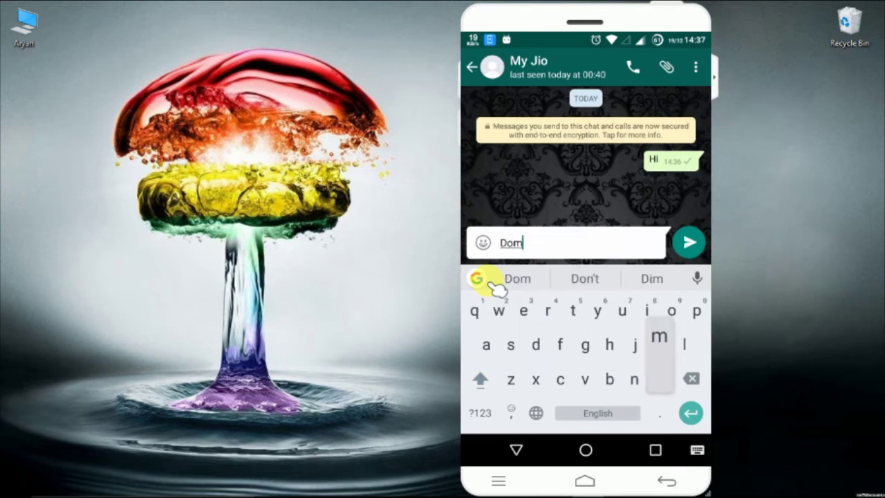
text(inos )
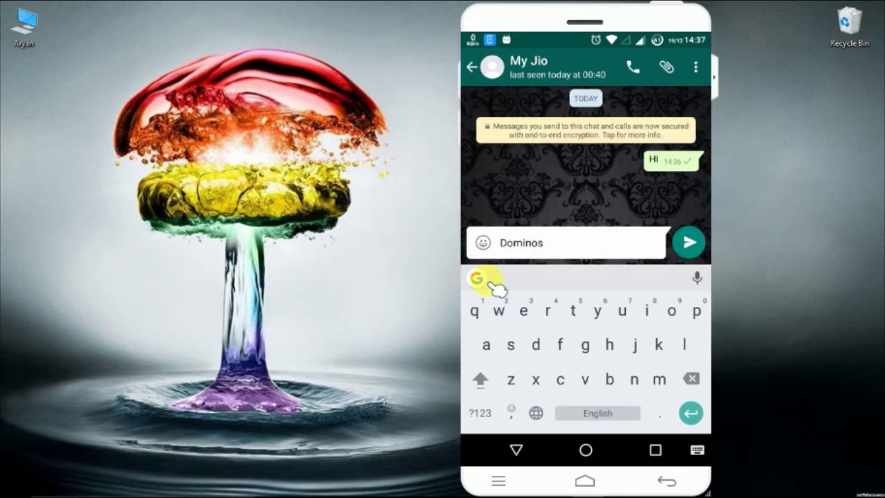
text(pizza)
key(Return)
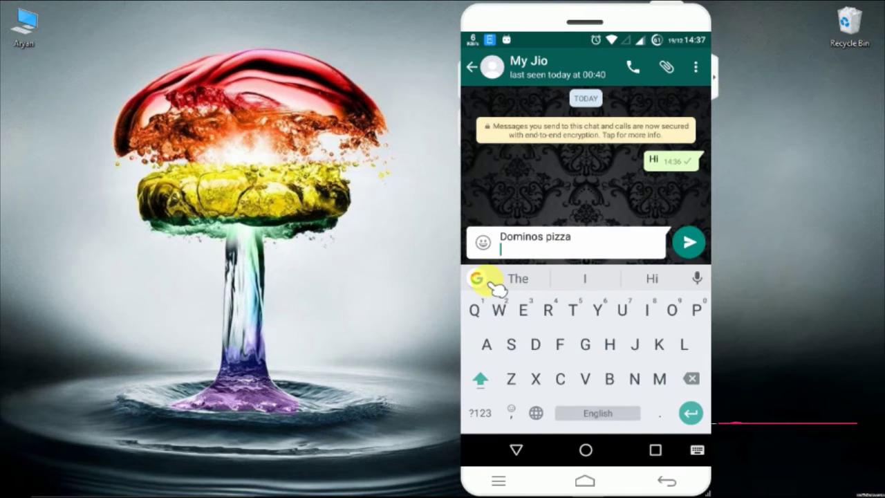
key(BackSpace)
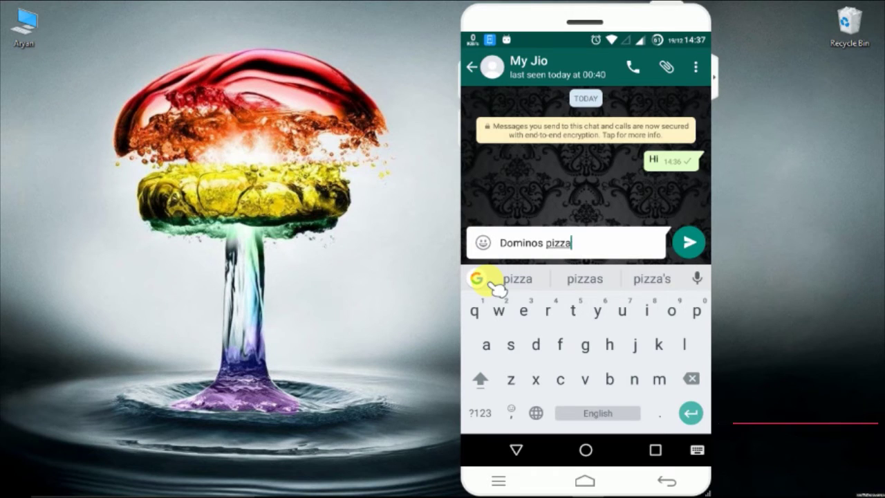
key(Return)
- Leave the chat for the phone's home screen and search Google for "dominos vadodara"
key(Home)
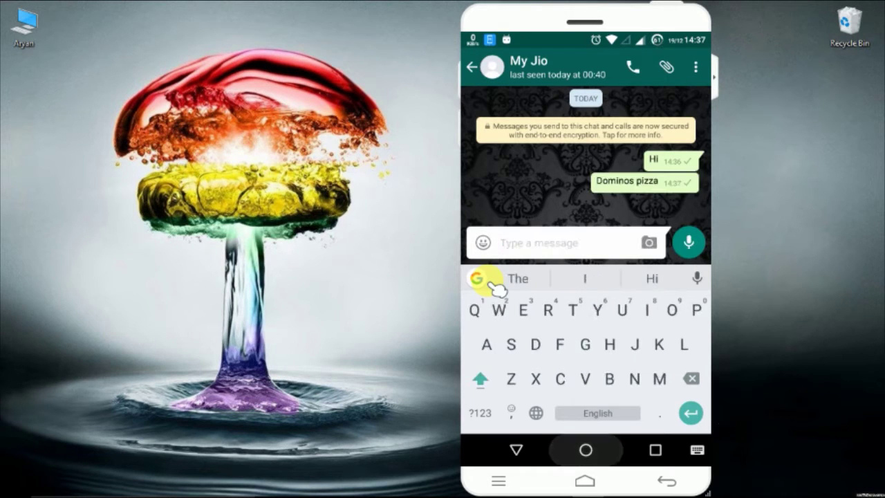
key(alt+Tab)
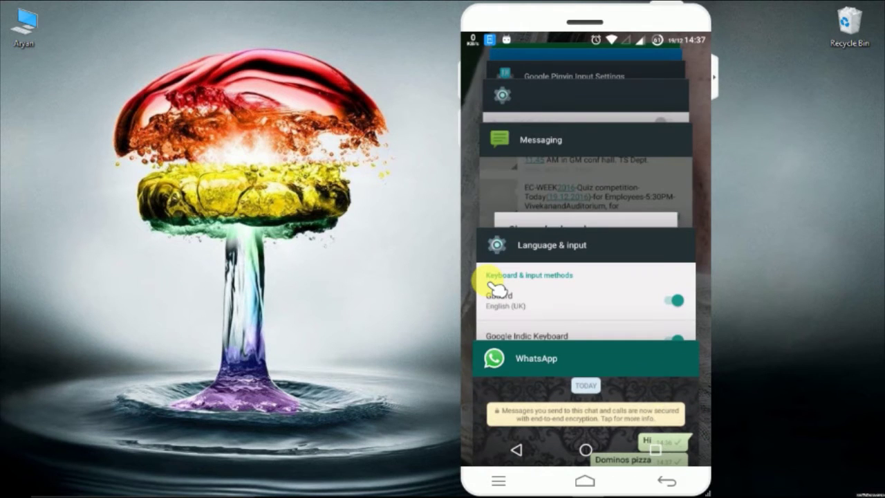
key(Home)
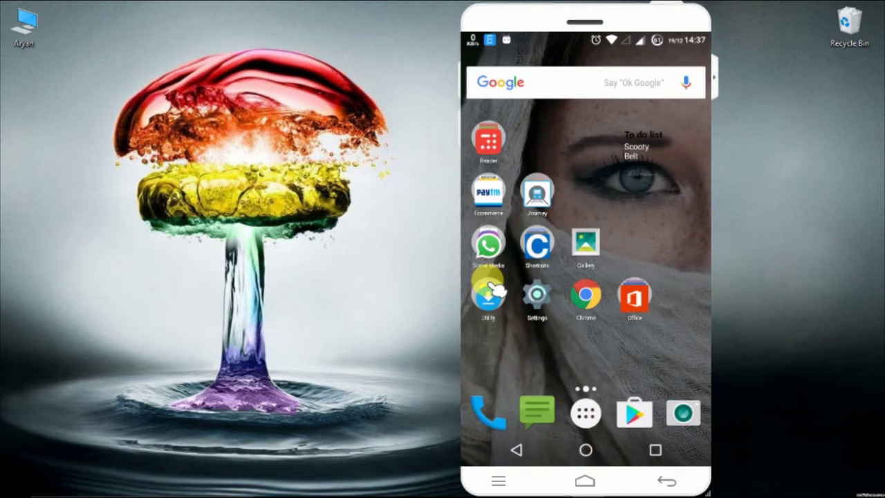
text(dom)
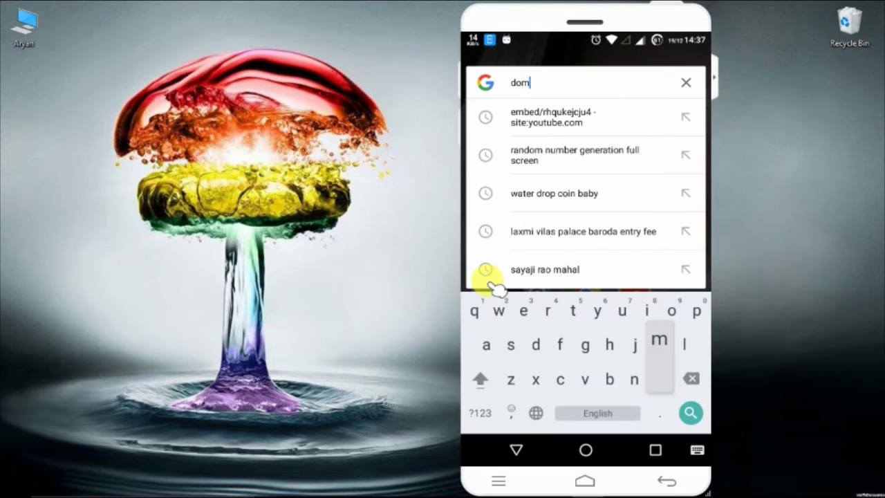
text(i o)
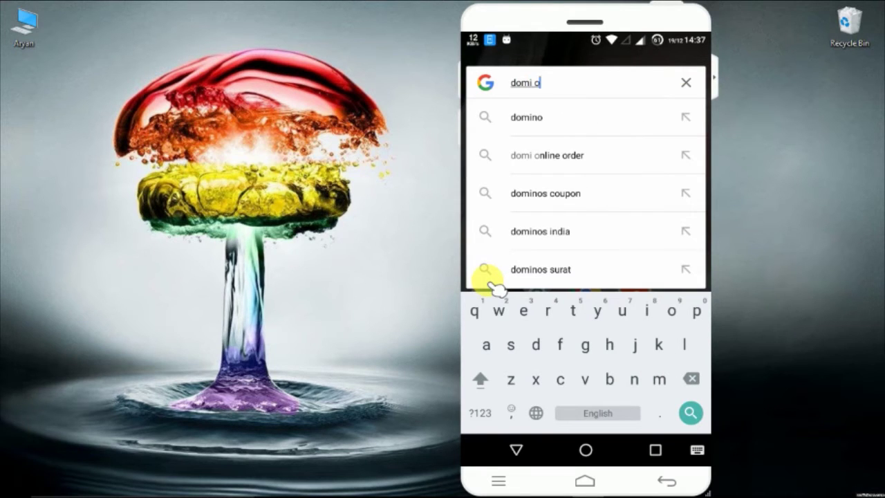
key(BackSpace)
key(BackSpace)
text(nos)
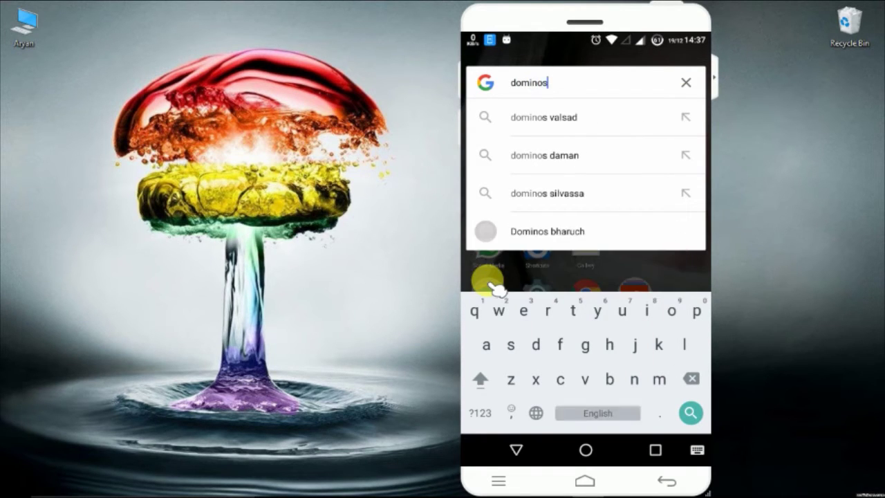
text( vadodara)
key(Return)
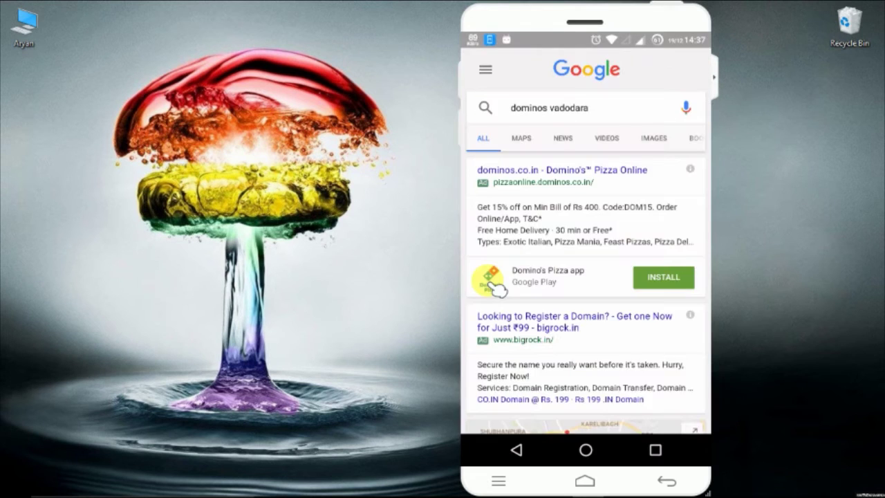
- Open the first Domino's Pizza outlet in the local results and look through its details
scroll(494, 289, down, 6)
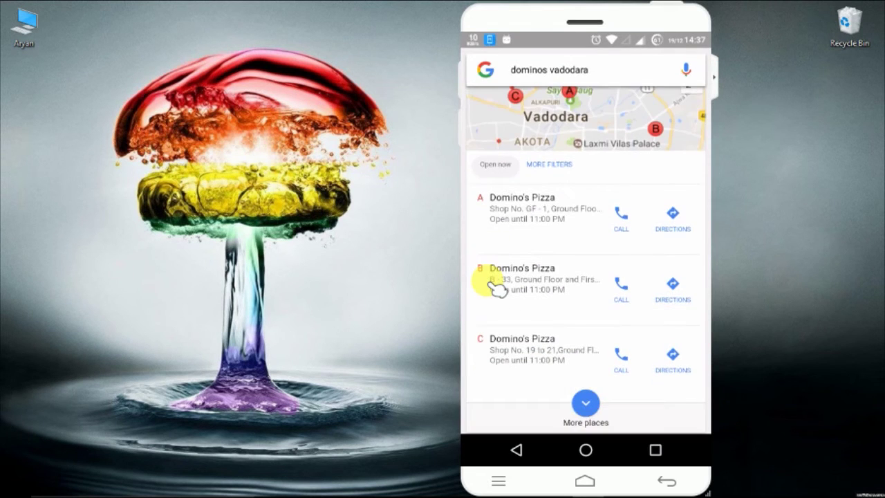
click(496, 289)
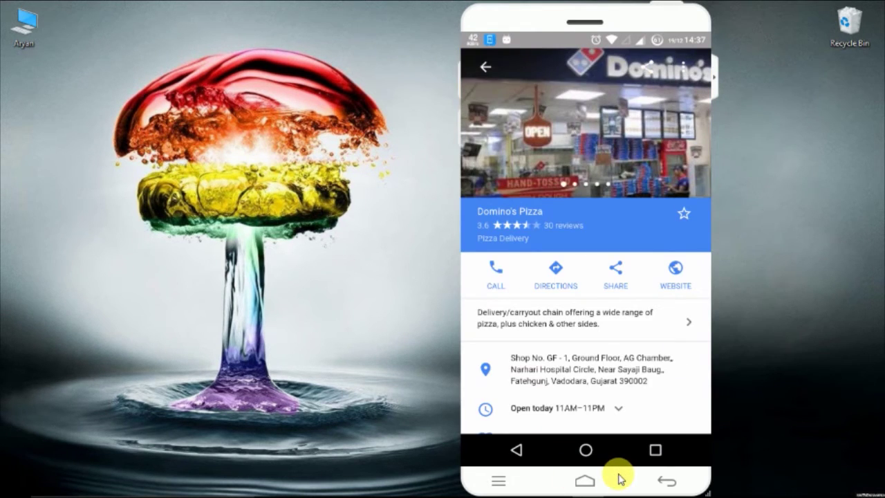
scroll(620, 479, down, 3)
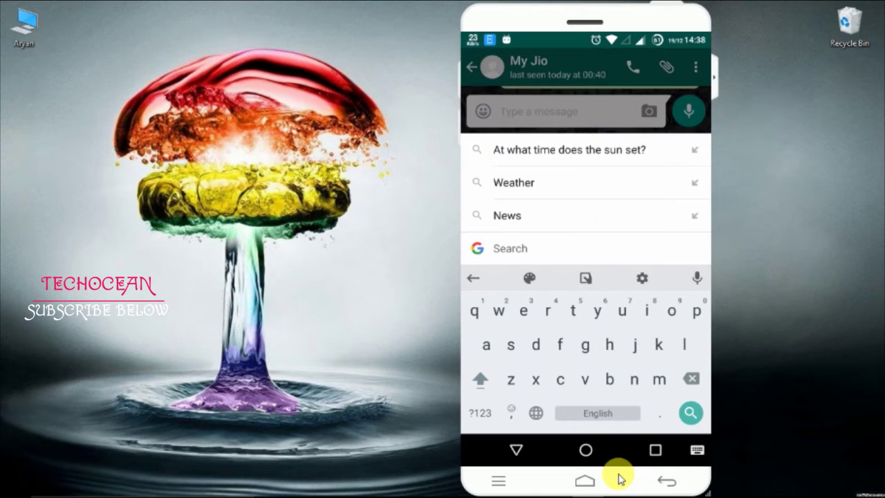
- Search for "dominos" with Gboard's built-in Google search in the WhatsApp chat, using the suggested term
text(domi)
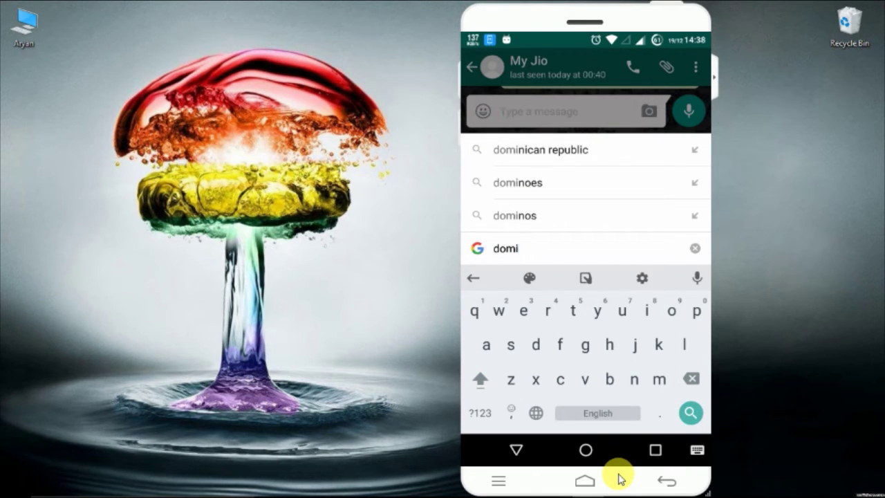
click(514, 215)
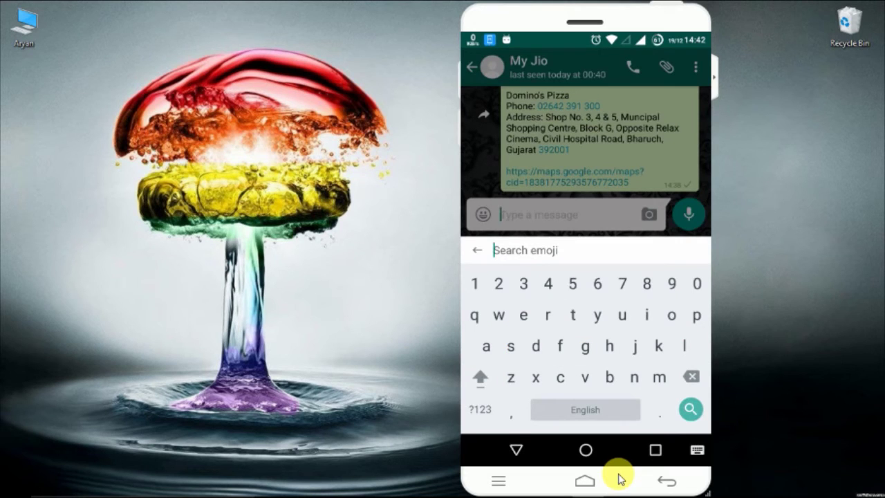
- Find emojis with Gboard's emoji search for "key" and "gift", and insert the lock-with-key and gift emojis
text(key)
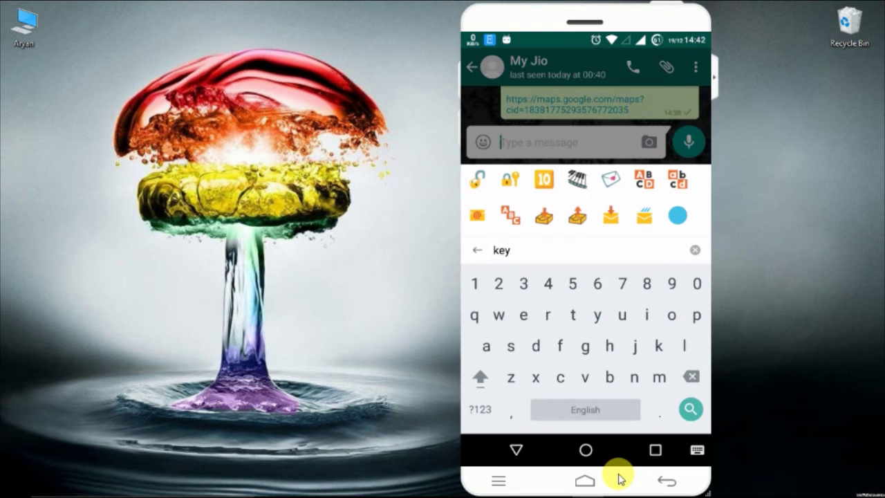
text(🔏)
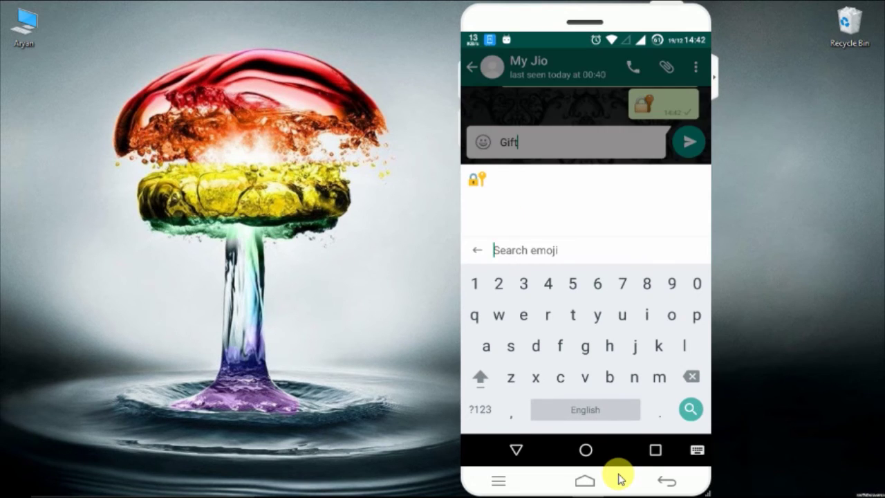
text(gify)
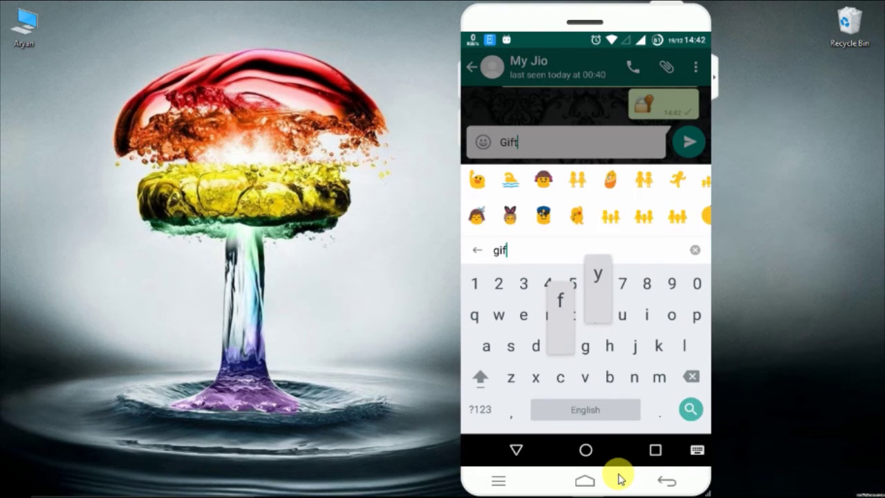
text(🎁)
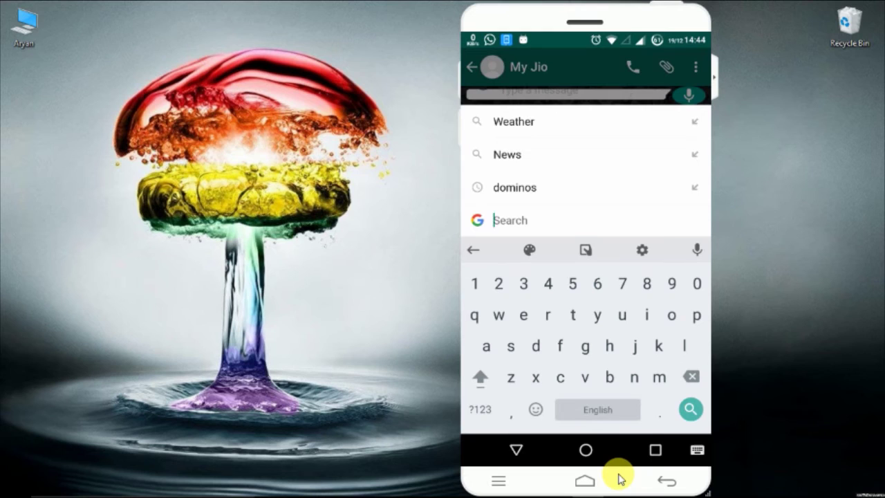
- Search for "weather outside today" with Gboard's built-in Google search in the chat
text(weathet)
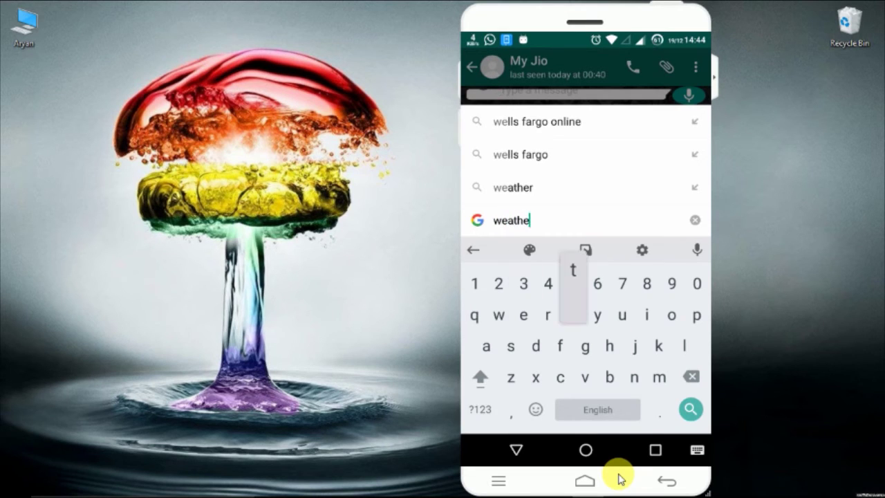
key(BackSpace)
key(BackSpace)
text(er outsi)
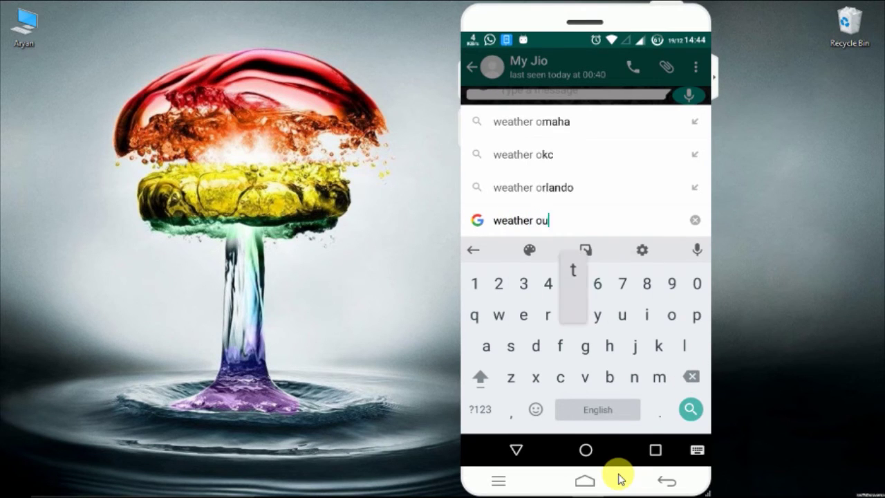
text(de)
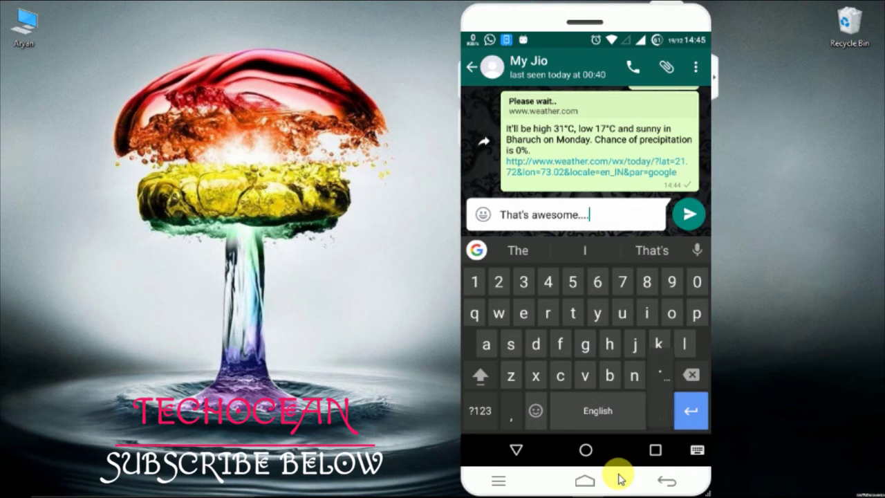
- Open Gboard's built-in Google search over the chat
click(620, 479)
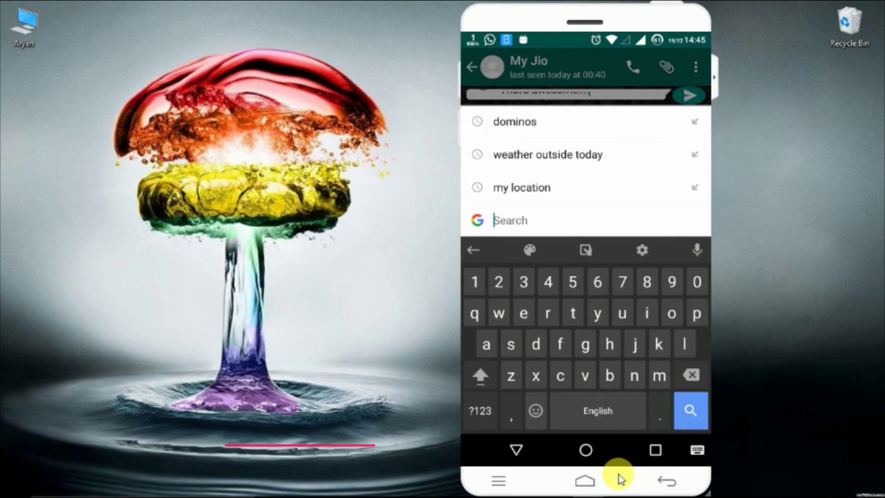